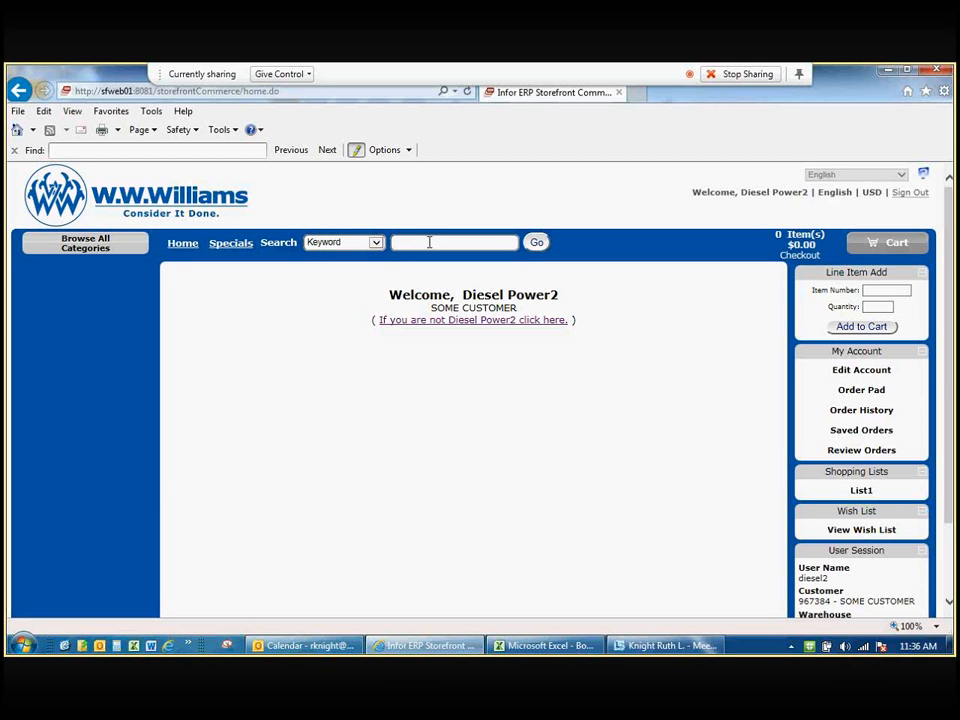
Search item number DDE 05234699 so the single M--RING IF 0001 result at $4.90 appears
type("DDE 05284699")
key("Return")
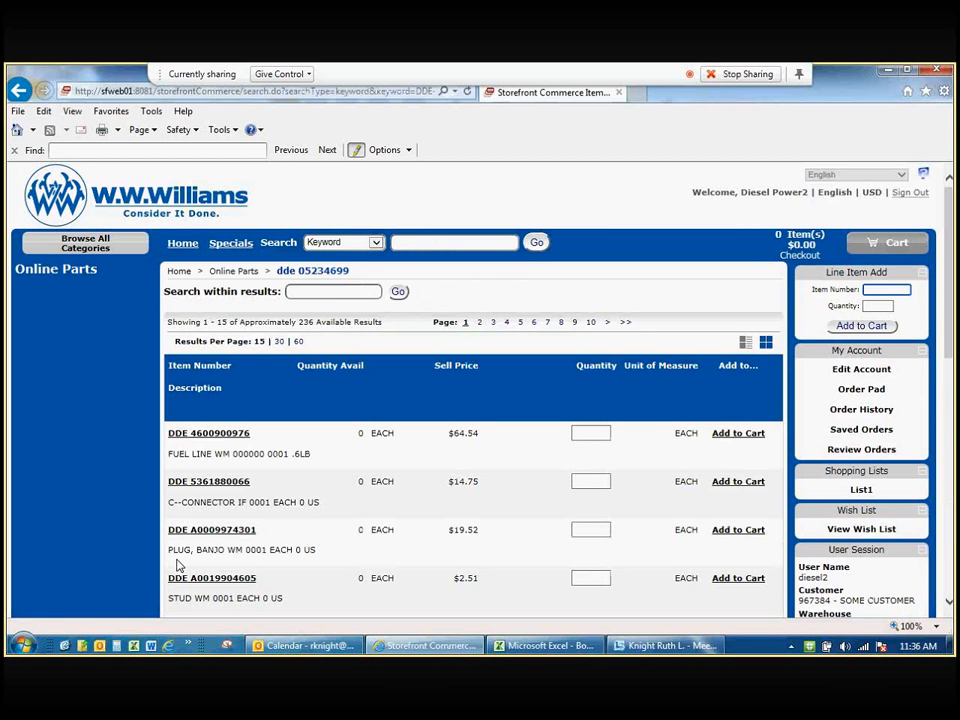
left_click(376, 243)
left_click(340, 262)
left_click(420, 242)
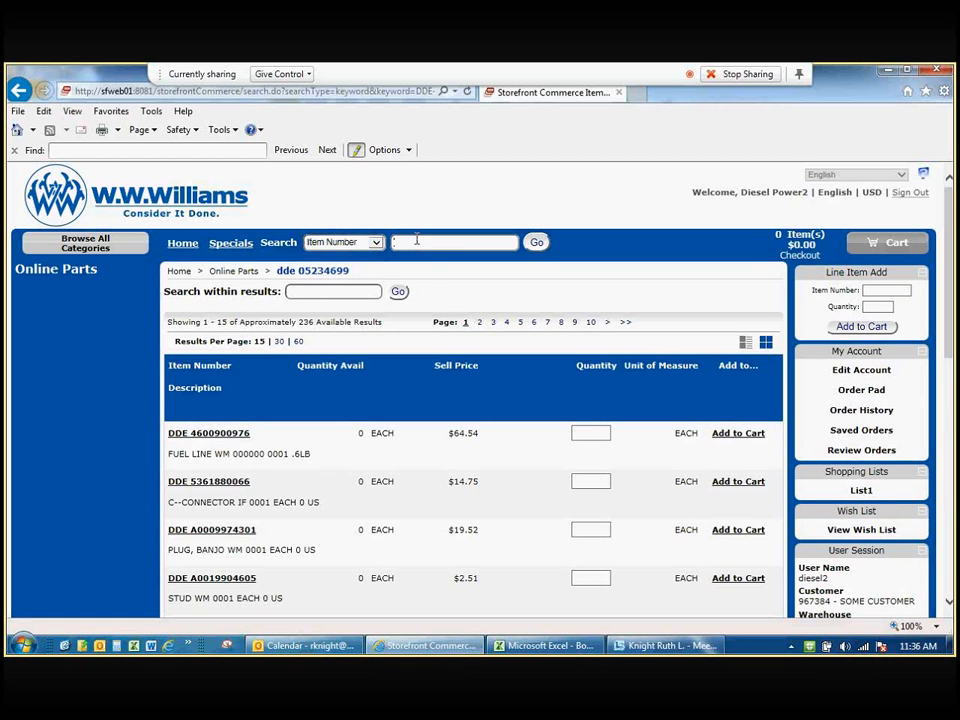
type("DDE 05234699")
key("Return")
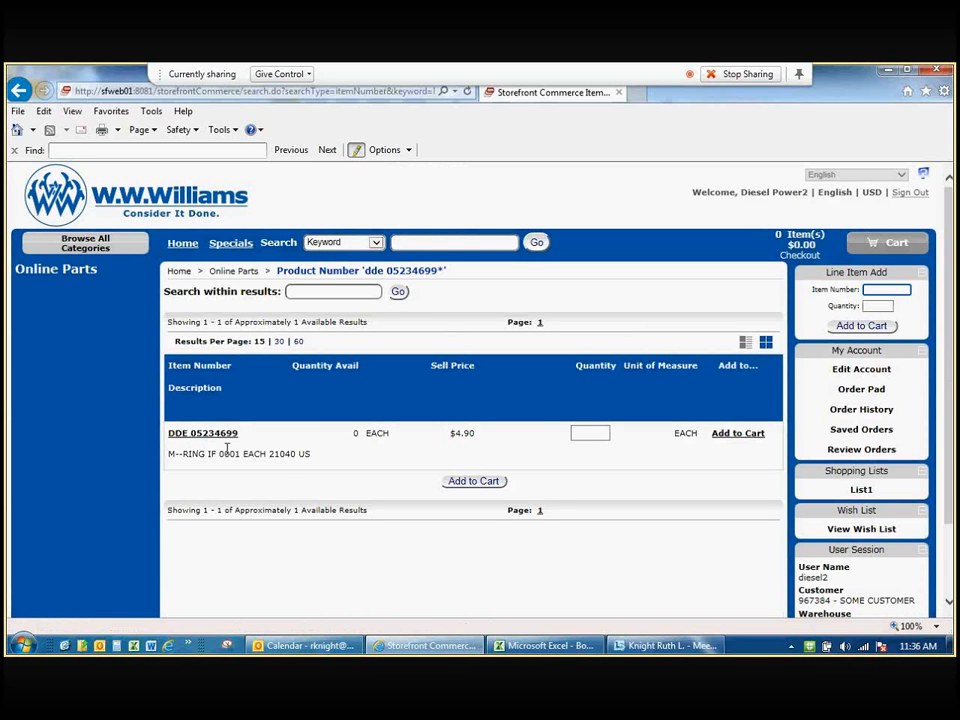
Add 2 of part DDE 05234699 to the cart, bringing it to $9.80
left_click(583, 433)
type("2")
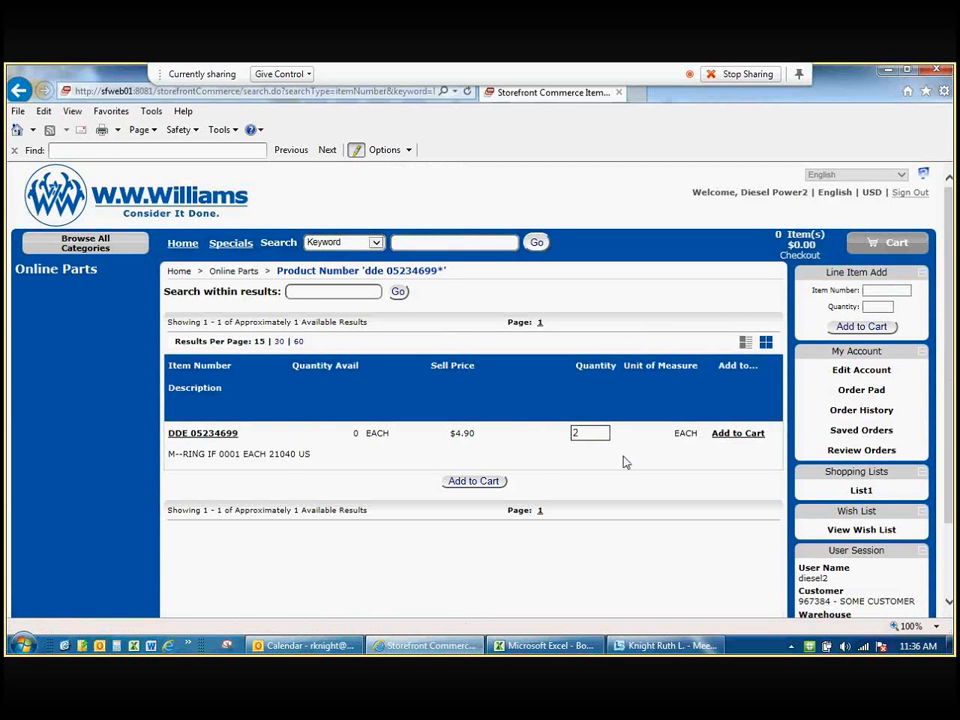
left_click(462, 482)
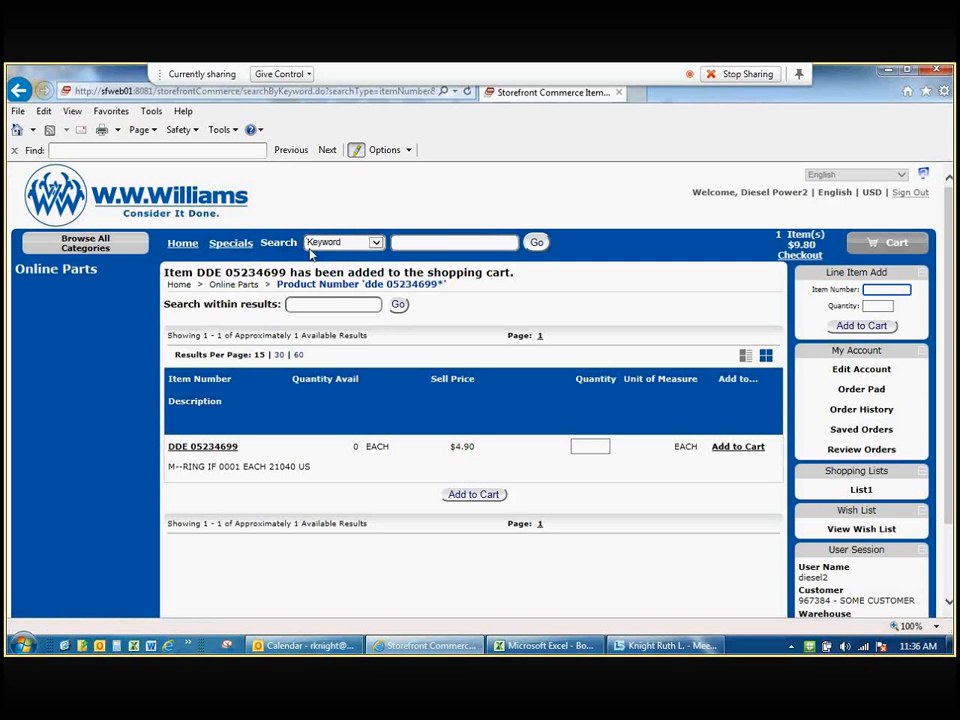
left_click(402, 243)
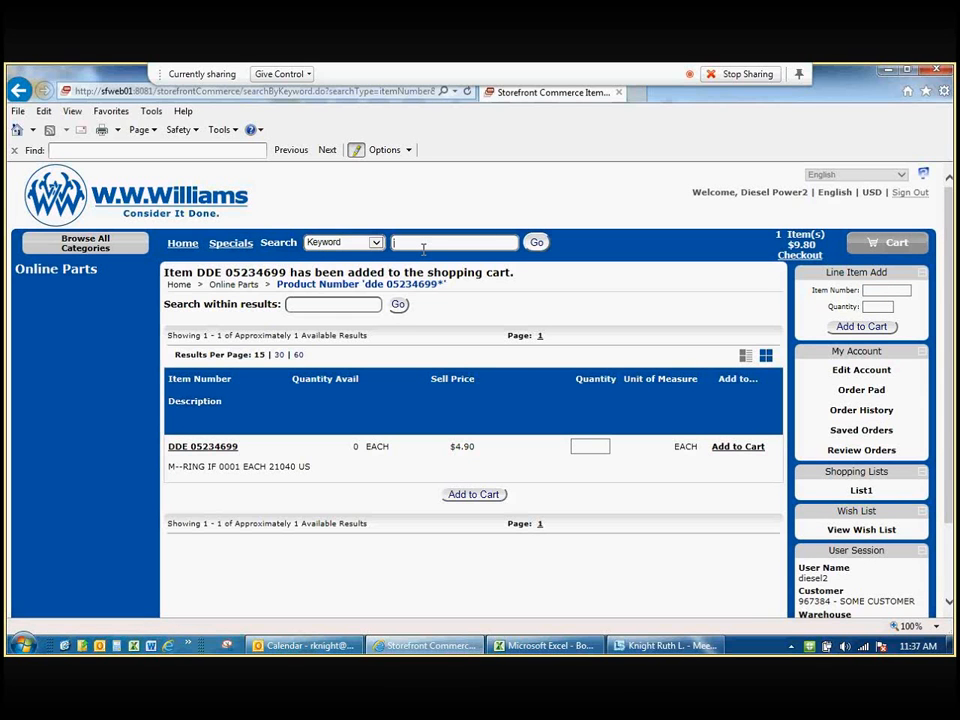
Run a wildcard keyword search for *5234699, which returns part DDE 05234699
type("i")
type("i")
type("5234")
type("69")
type("9")
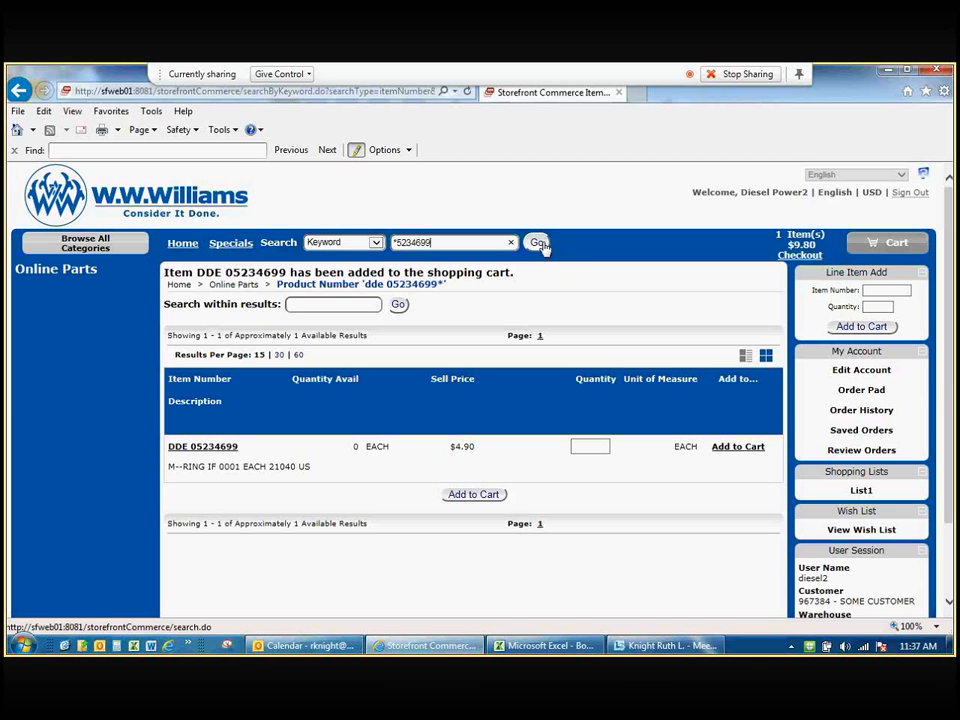
left_click(540, 243)
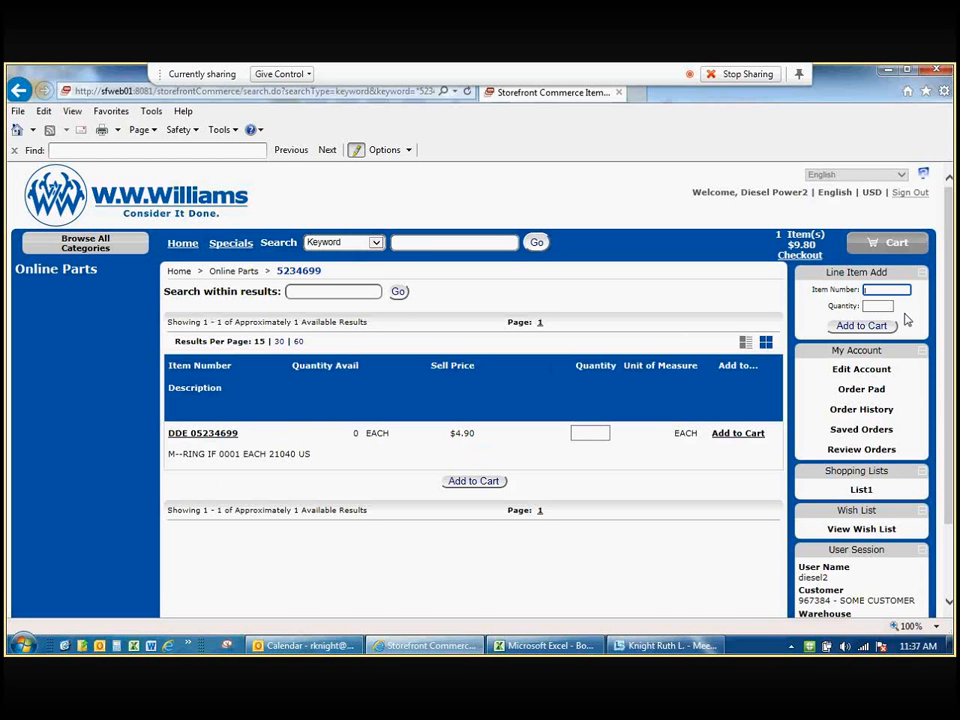
Quick-add item 3051175 at quantity 1, raising the cart to 2 items, $159.53
left_click(876, 289)
type("5234675")
left_click(877, 306)
type("1")
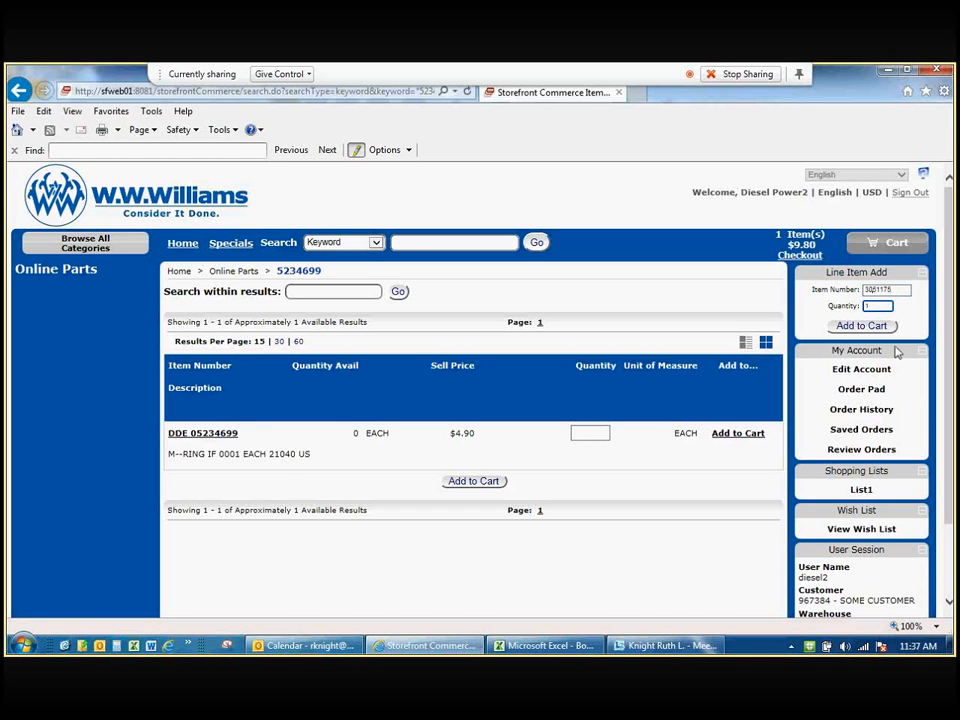
key("BackSpace")
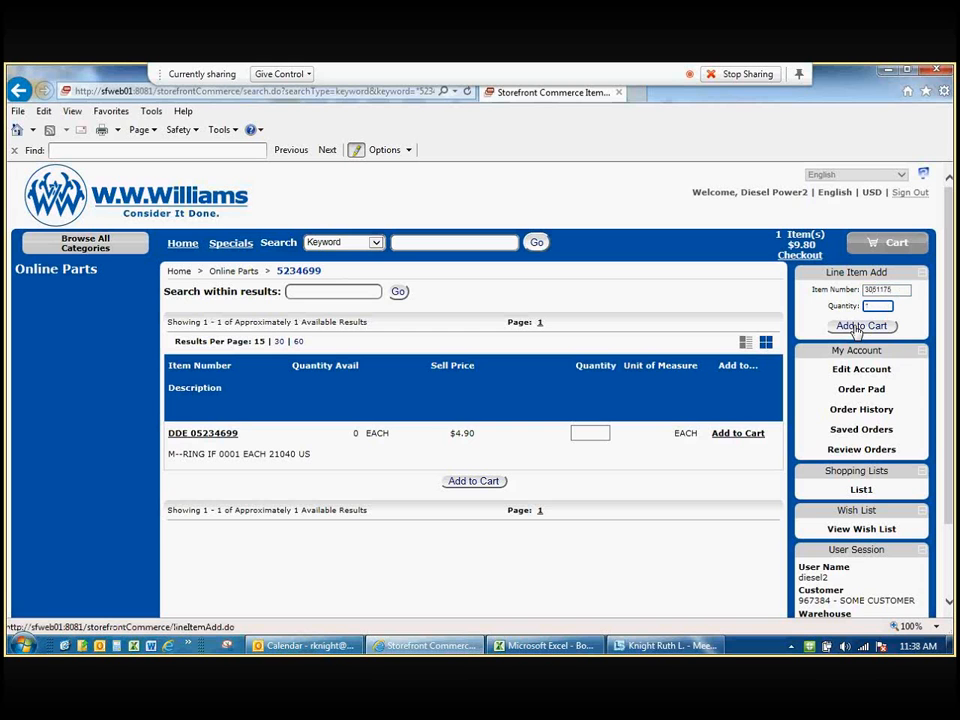
left_click(860, 326)
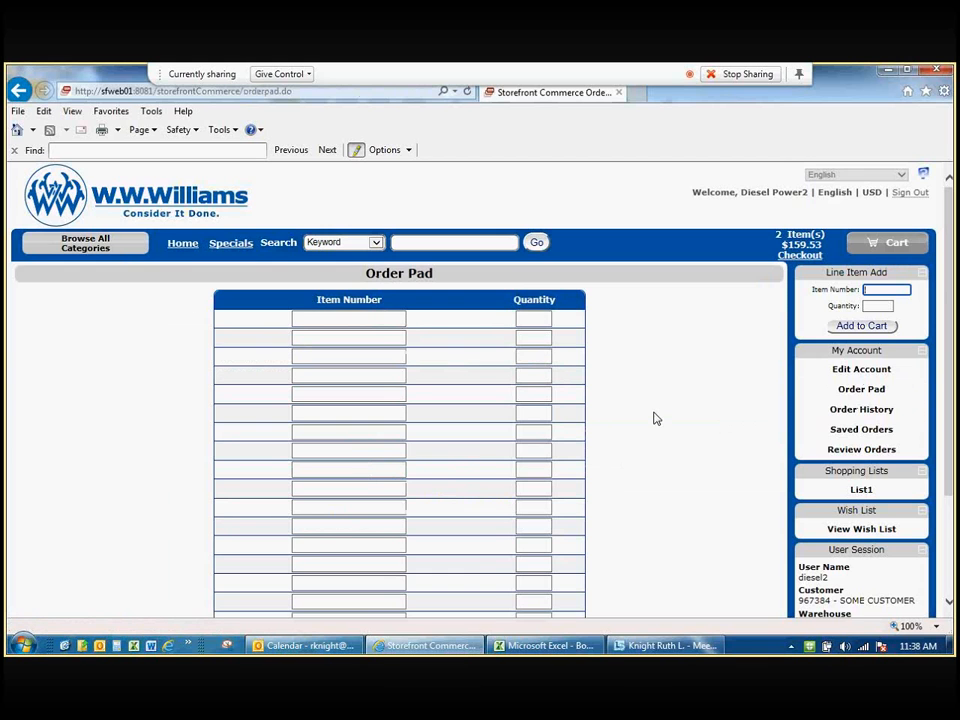
Import WilliamsOnline1.txt into the Order Pad and add its lines, making 3 items, $312.52
scroll(655, 418, "down", 3)
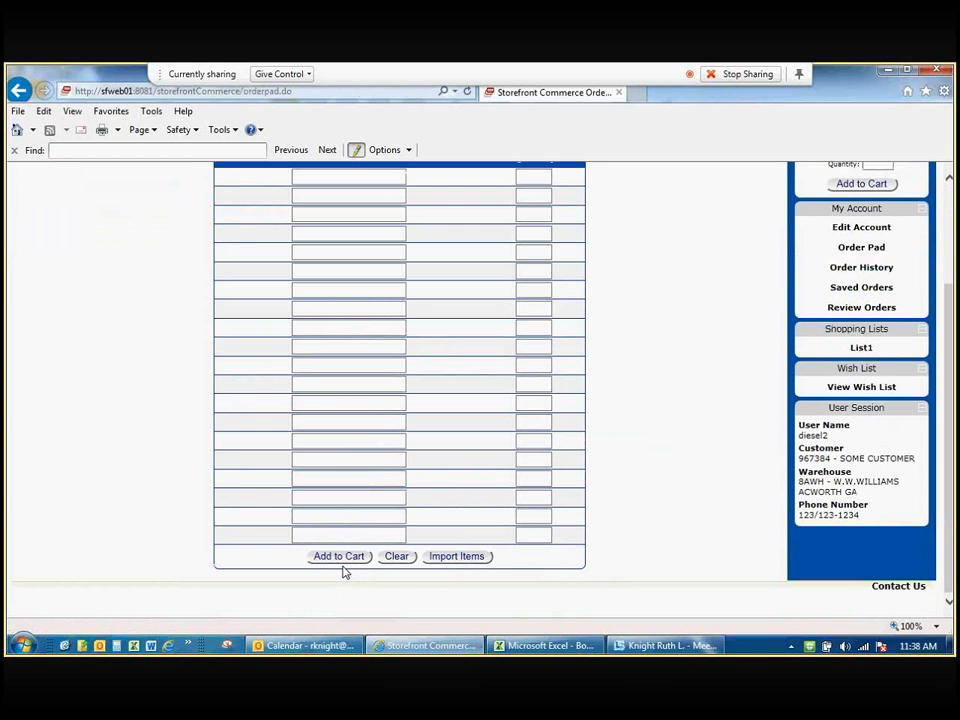
left_click(458, 557)
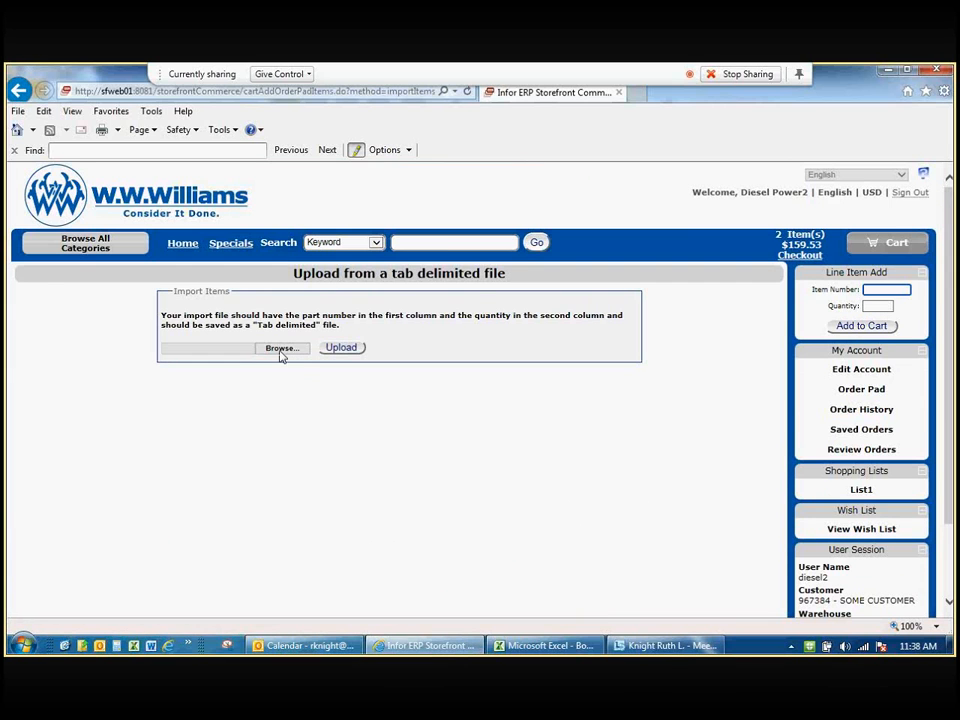
left_click(281, 348)
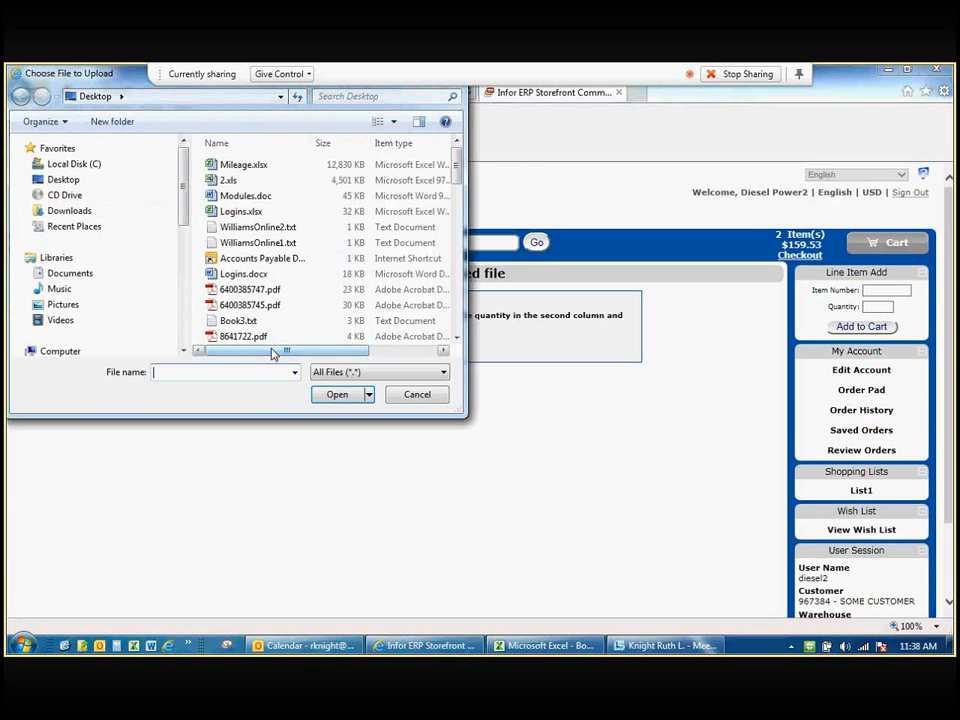
left_click(256, 245)
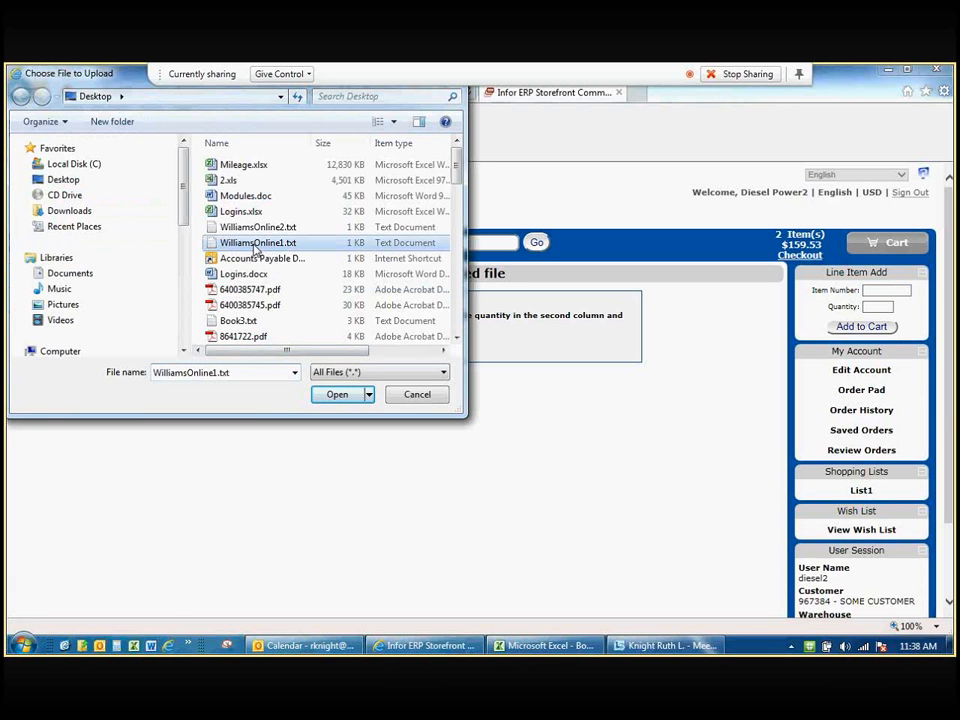
left_click(338, 395)
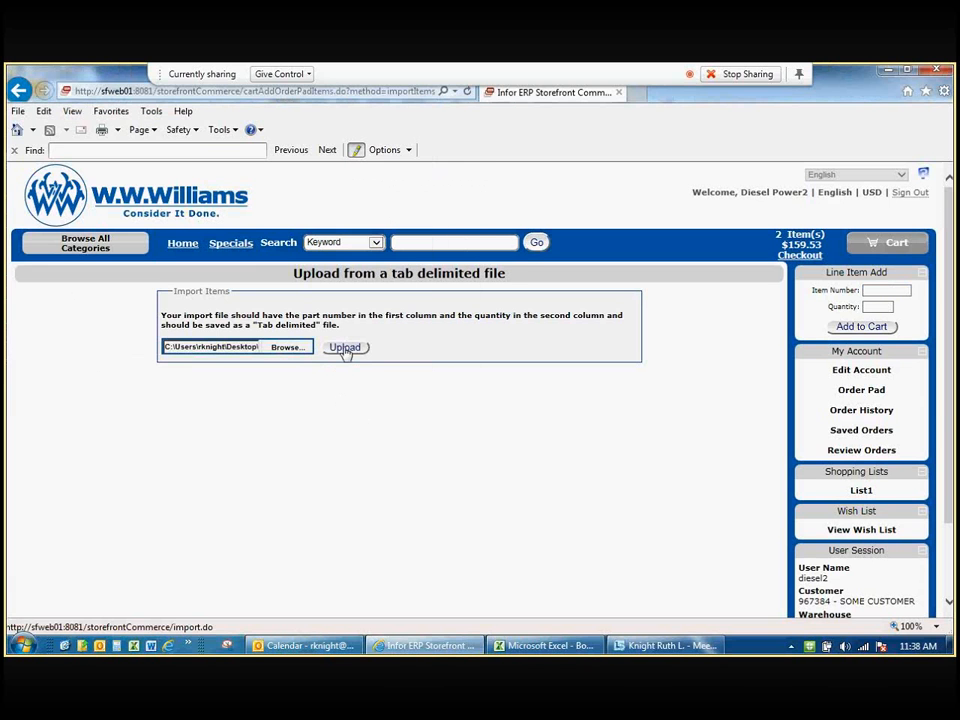
left_click(344, 348)
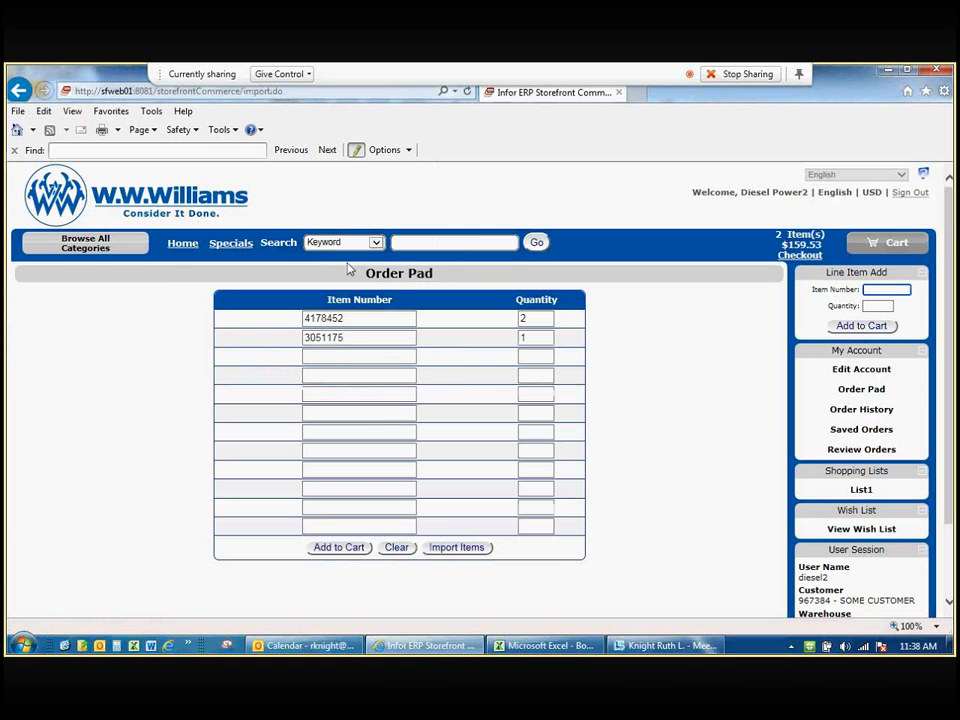
left_click(355, 318)
left_click(345, 550)
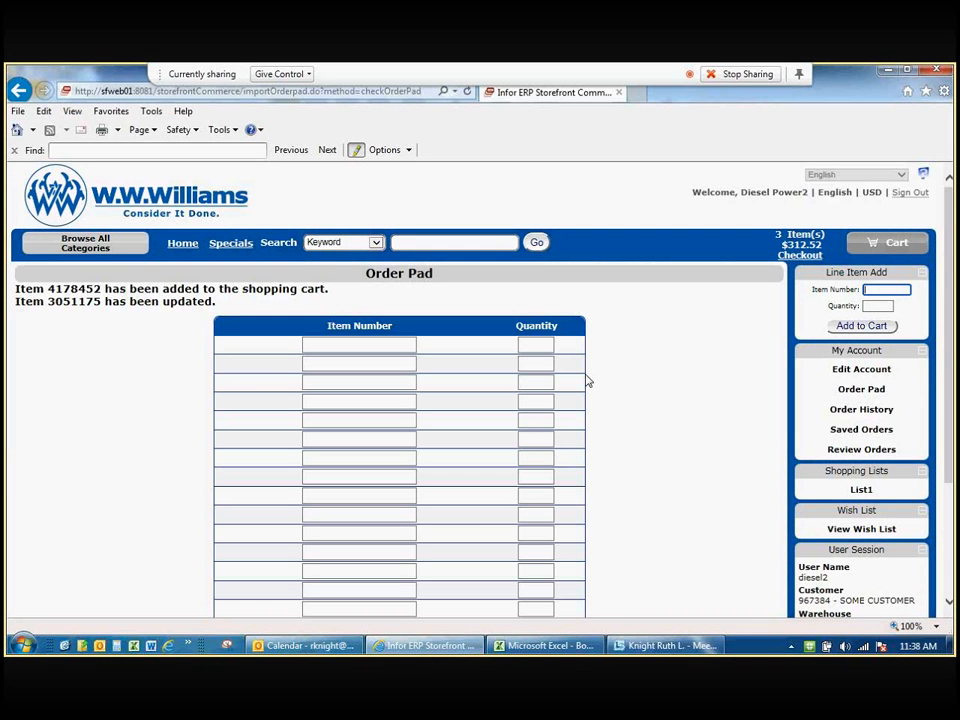
scroll(600, 386, "down", 3)
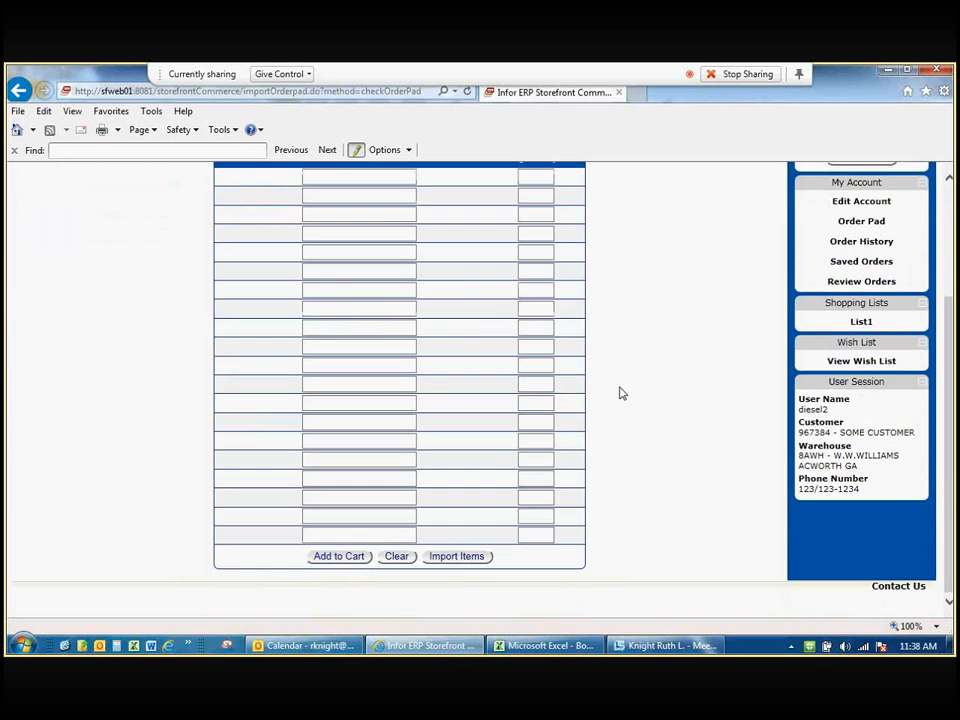
Import WilliamsOnline2.txt into the Order Pad and remove the BADPART# line
left_click(459, 563)
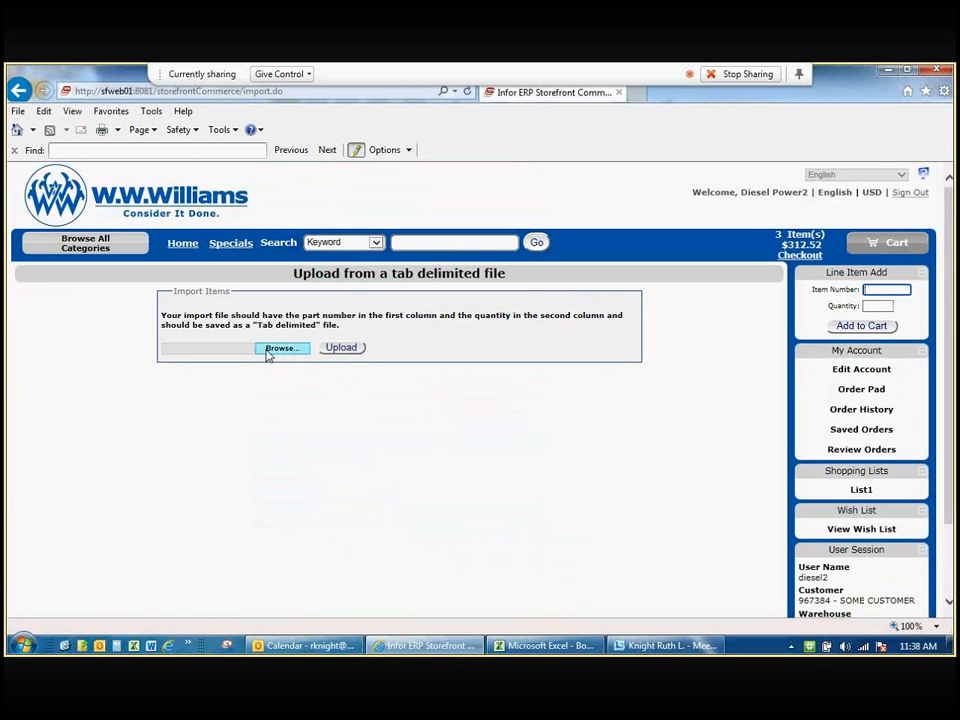
left_click(281, 348)
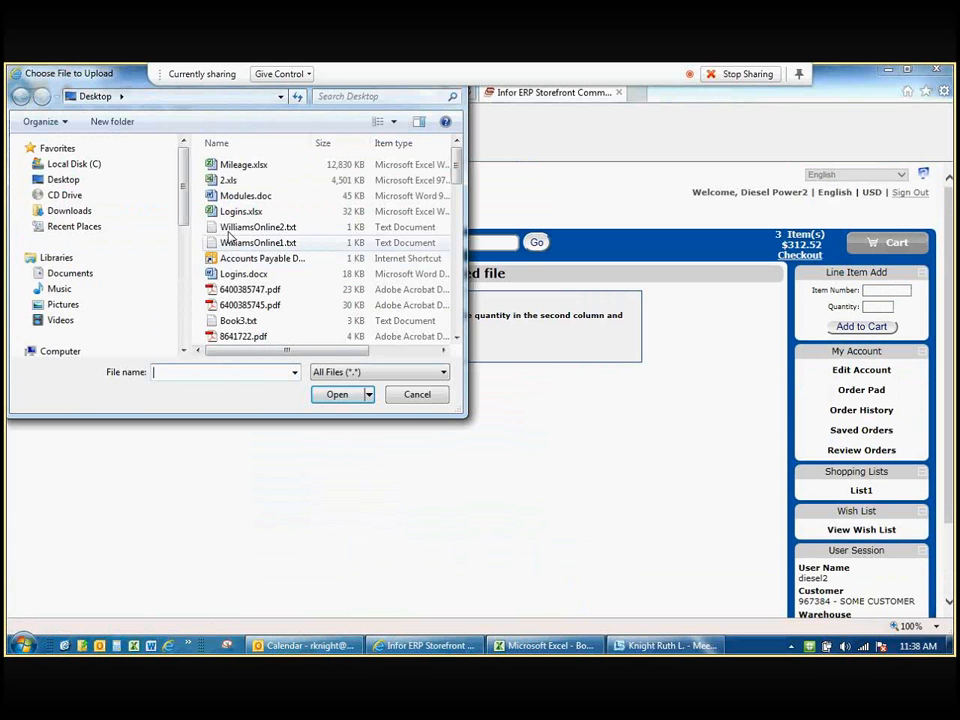
left_click(228, 230)
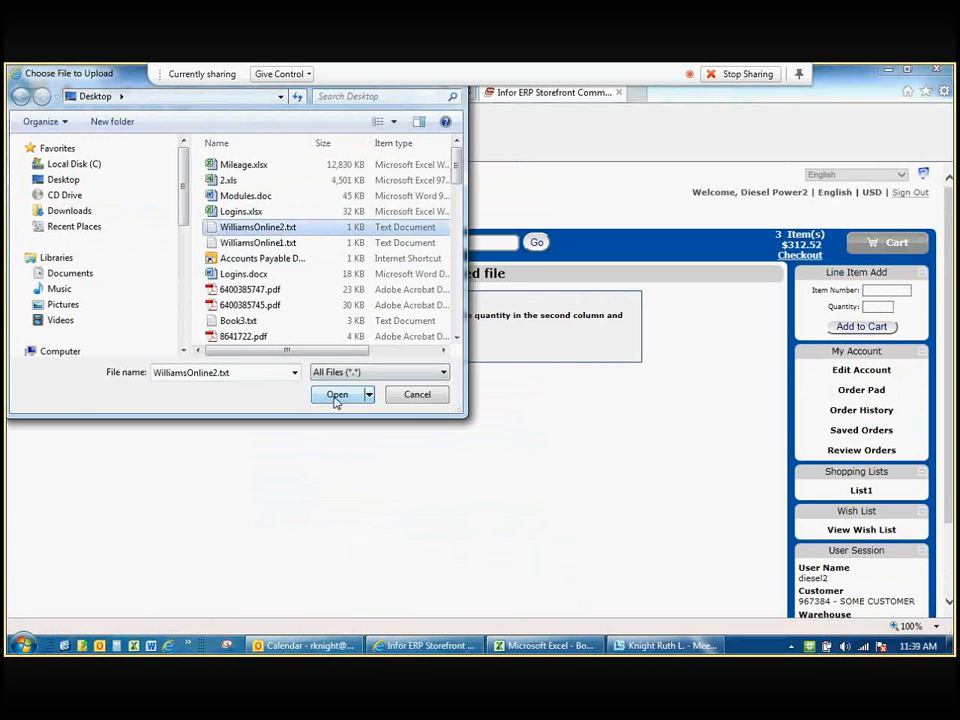
left_click(336, 394)
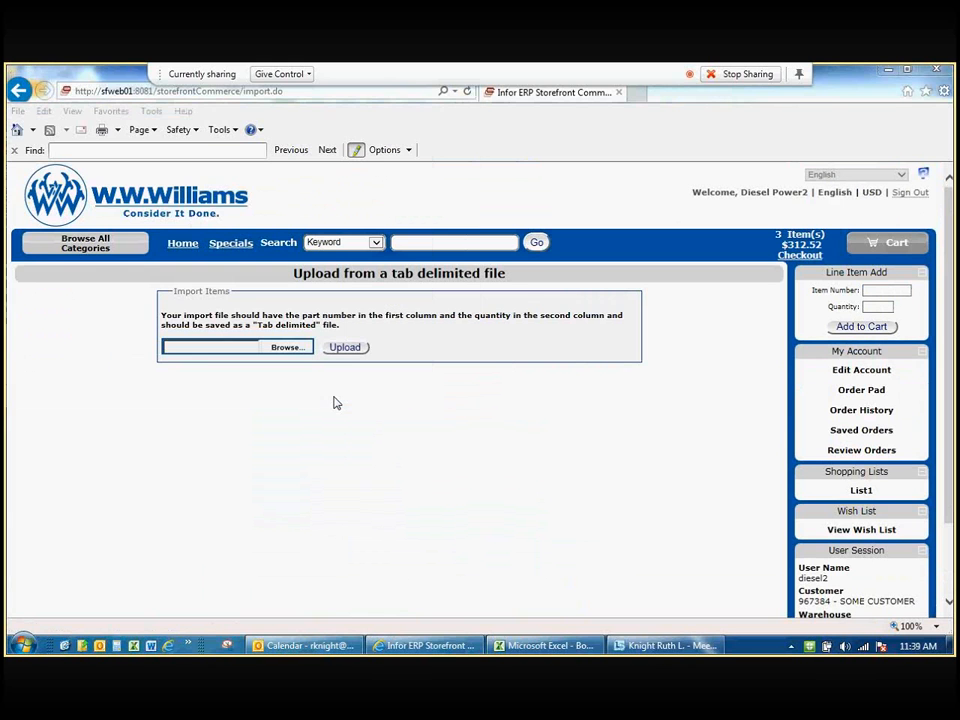
left_click(346, 348)
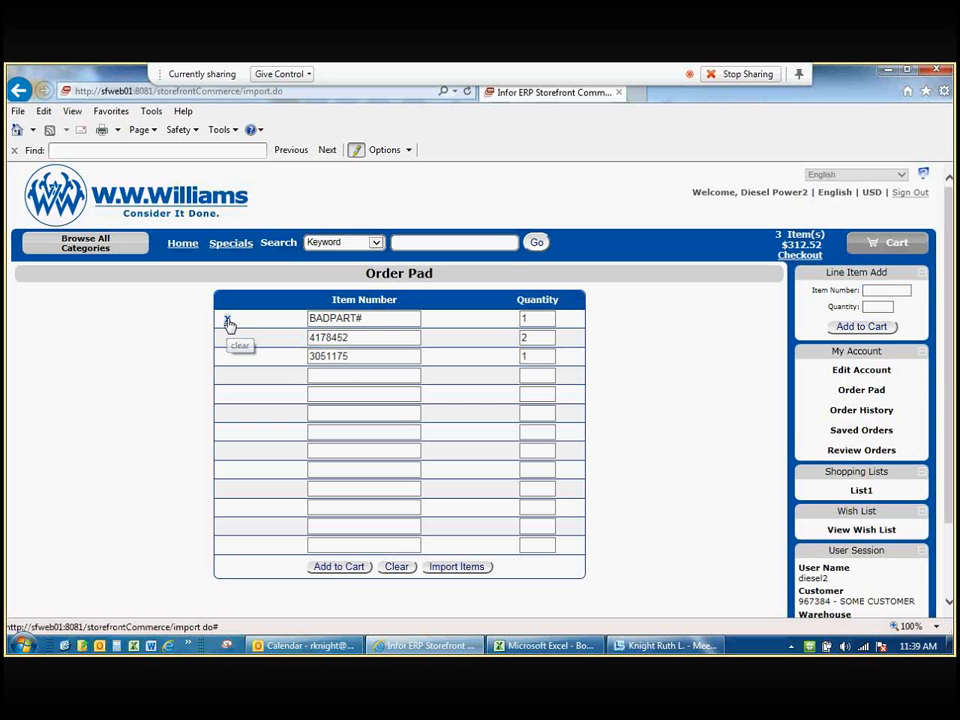
left_click(227, 321)
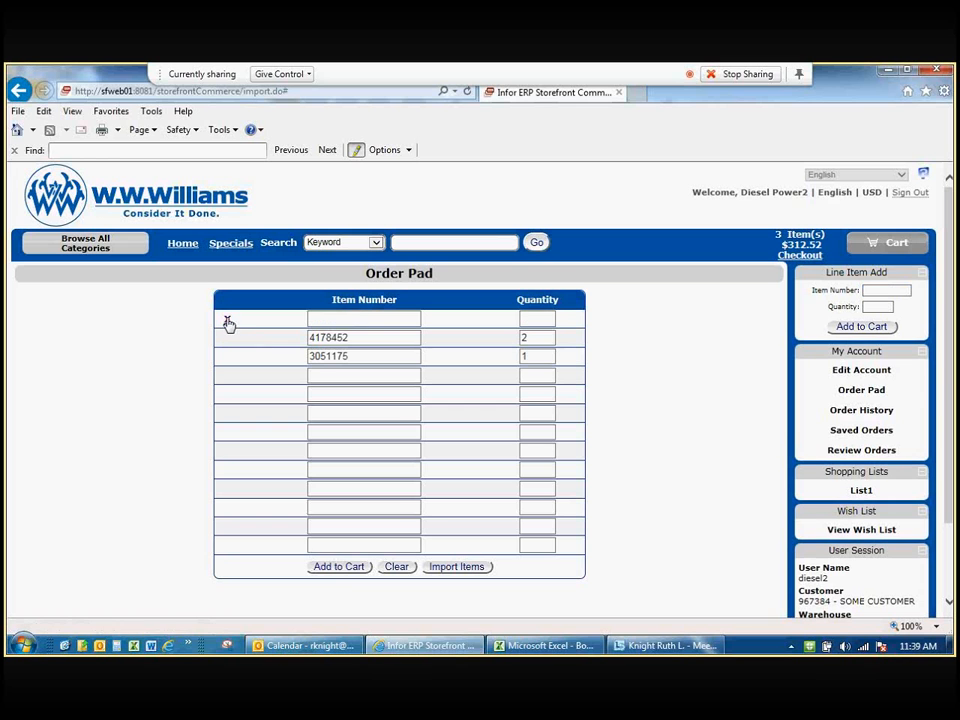
left_click(340, 569)
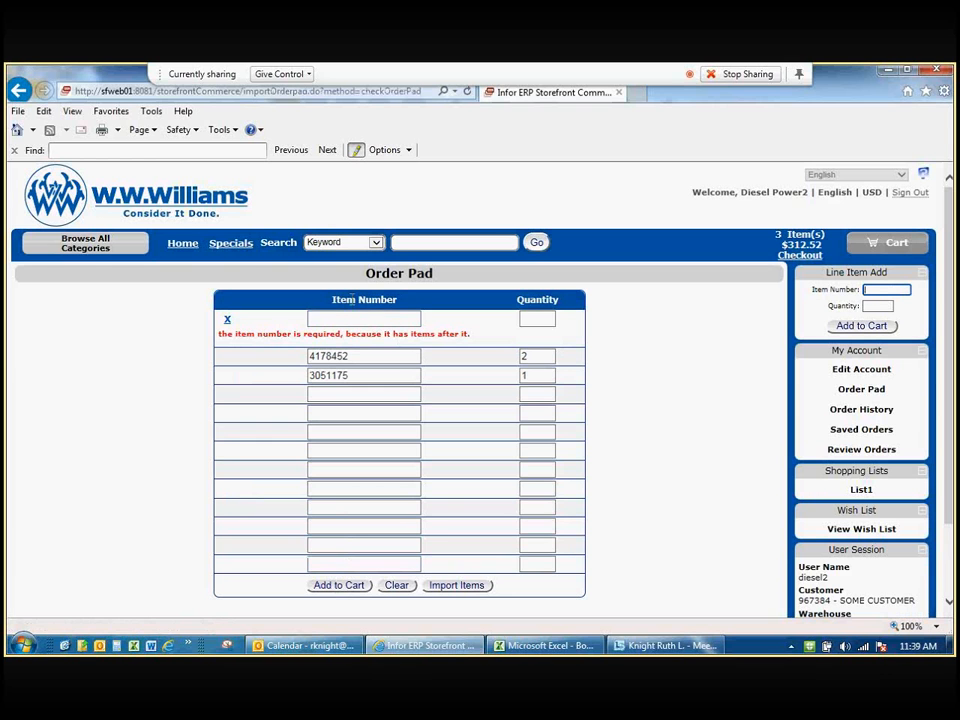
Move item 3051175 to row one with quantity 1, clear row three, and add to cart
left_click(321, 318)
left_click(363, 377)
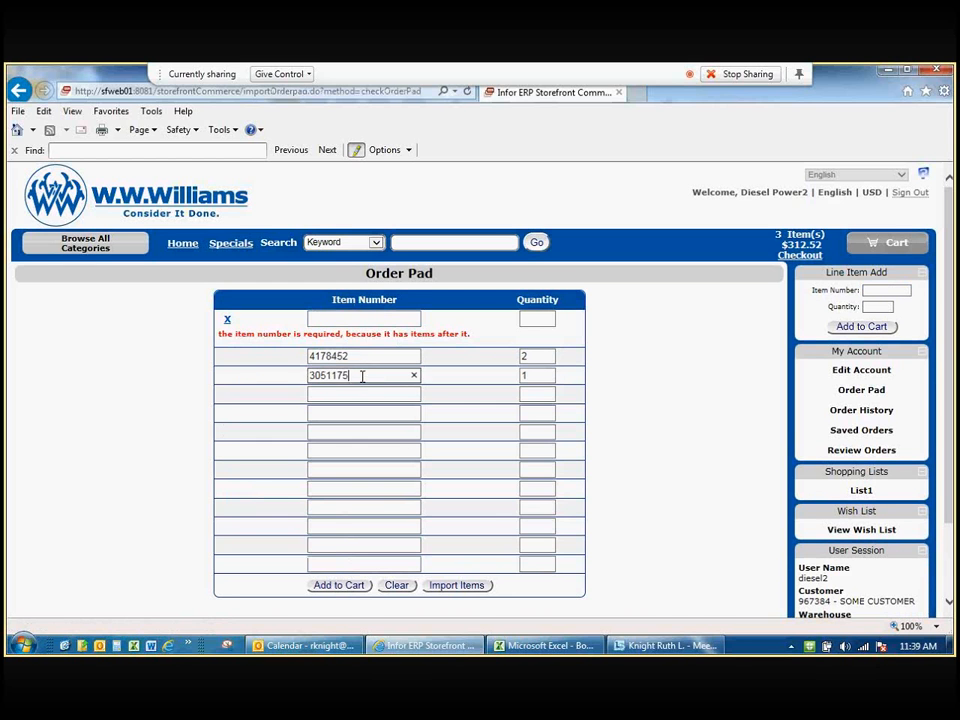
double_click(363, 377)
key("ctrl+x")
left_click(311, 318)
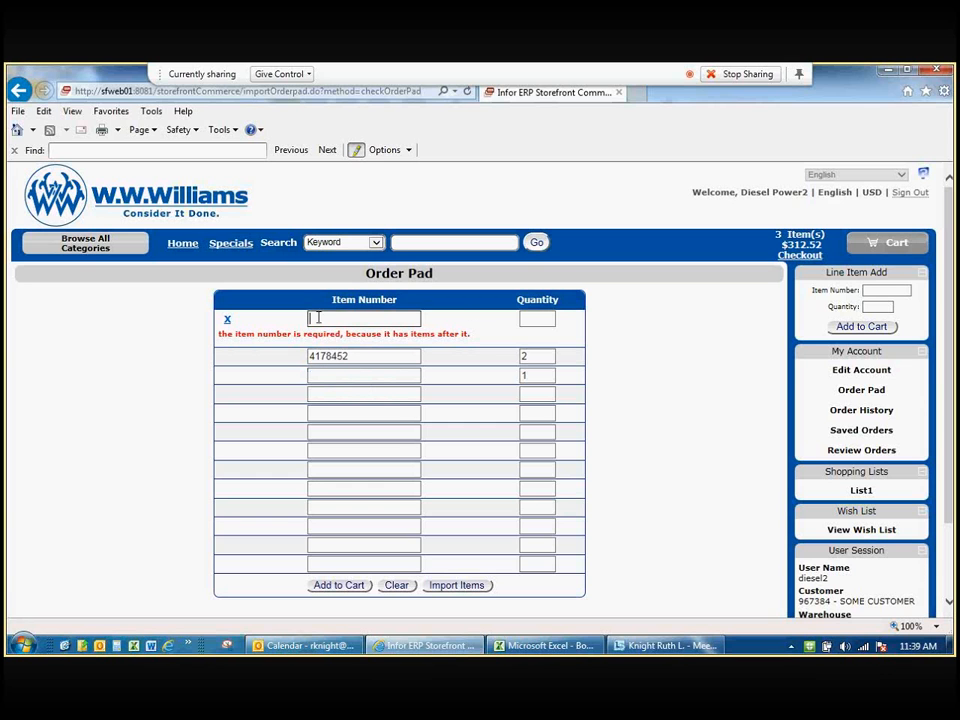
key("ctrl+v")
key("Tab")
type("1")
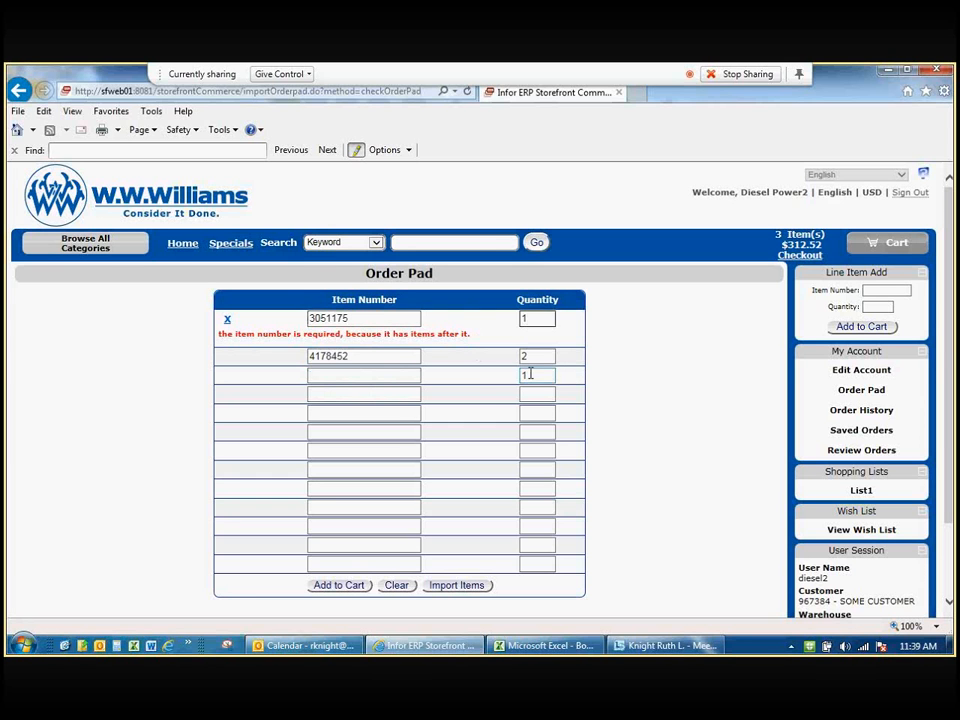
double_click(529, 374)
key("Delete")
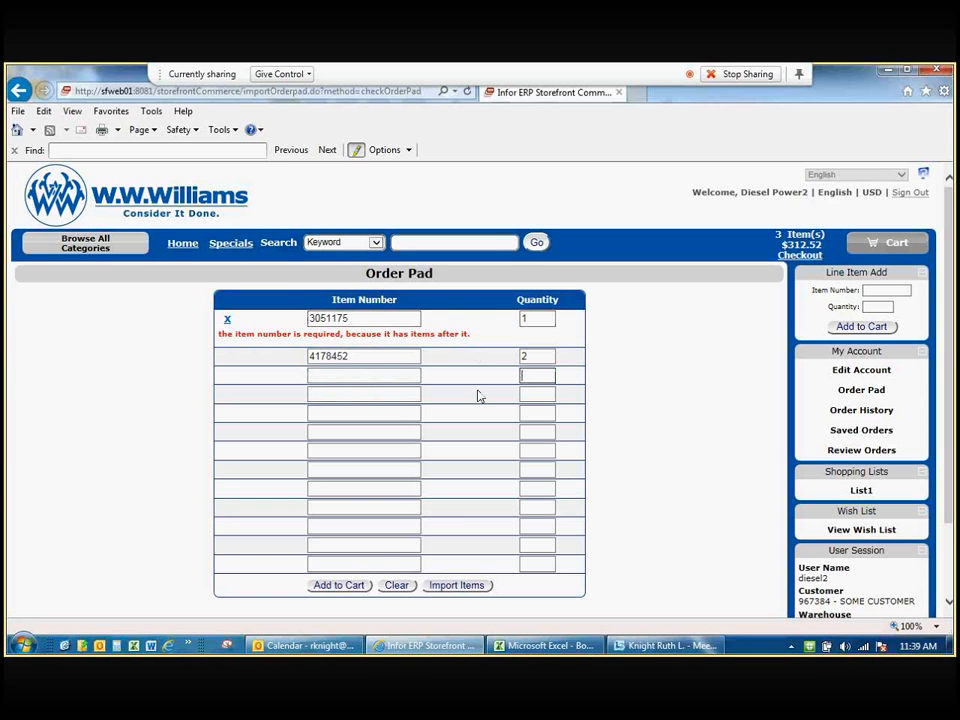
left_click(343, 589)
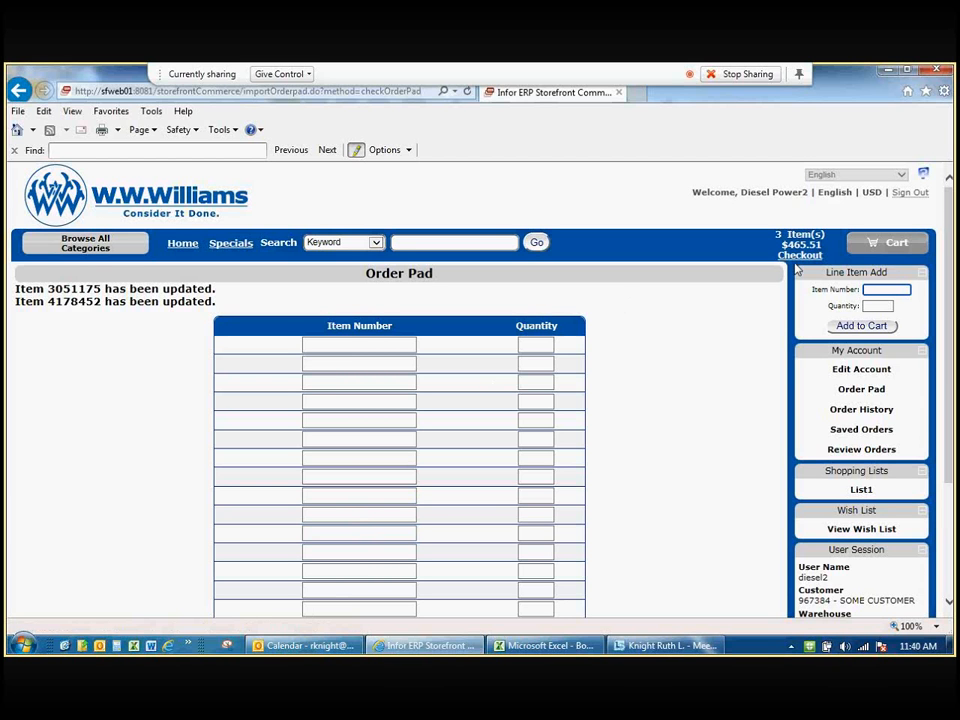
Review the cart lines, including 4178452 at quantity 4 and 3051175's $82.5 core charge
left_click(896, 247)
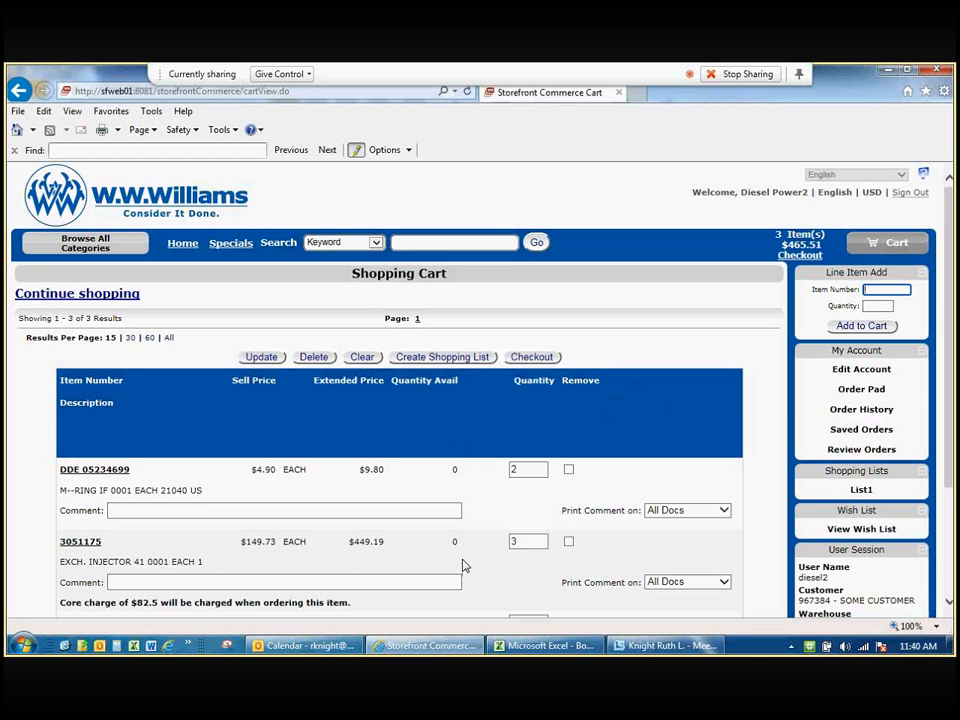
scroll(463, 563, "down", 1)
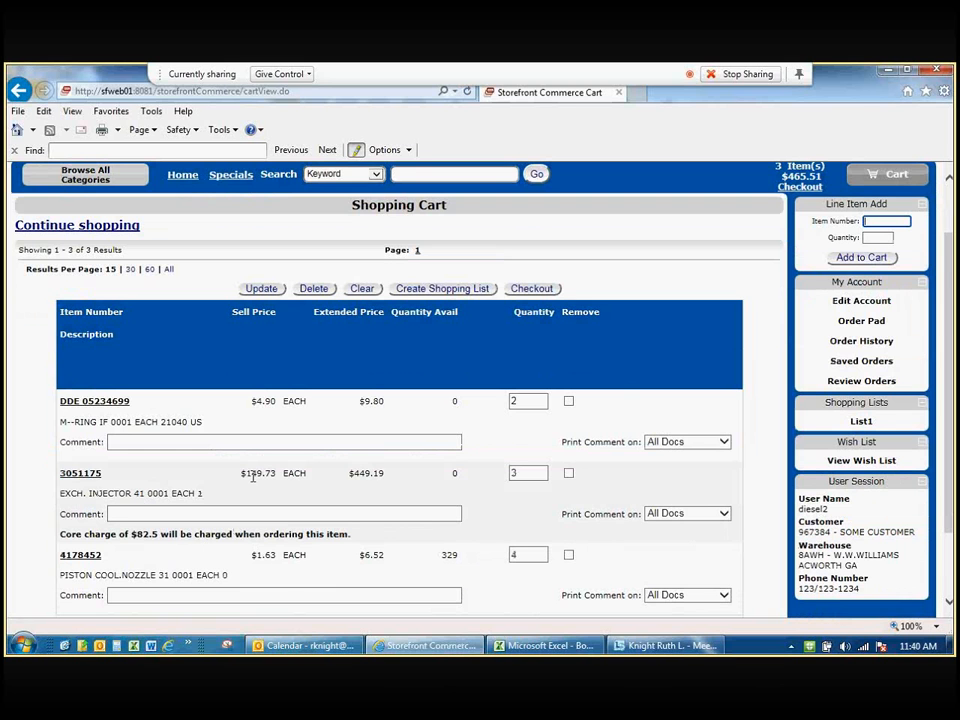
scroll(530, 332, "down", 1)
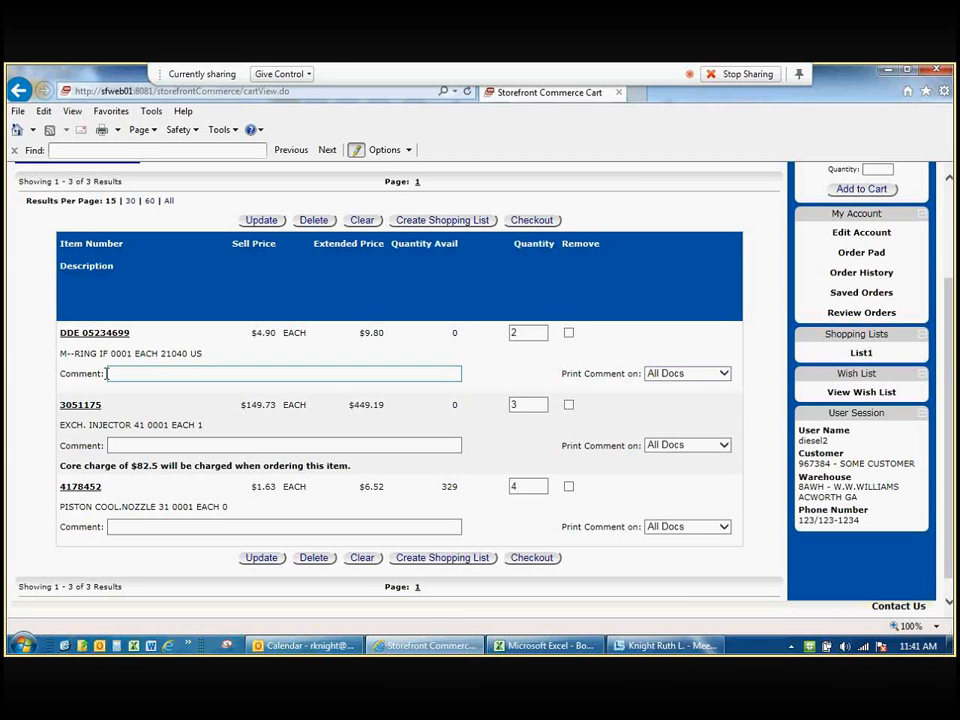
left_click(116, 372)
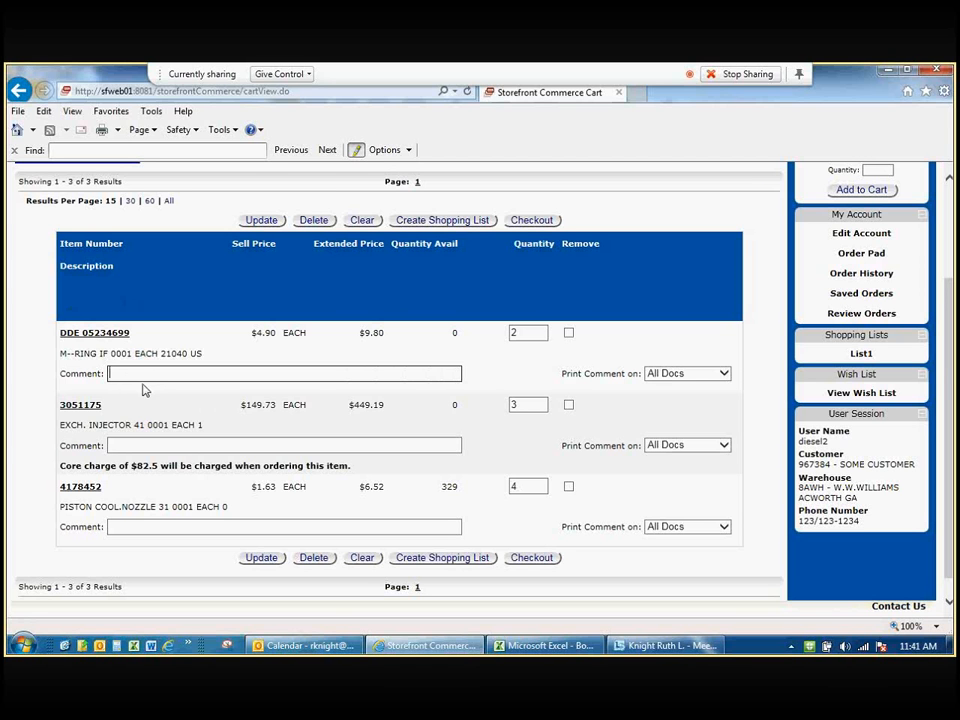
Proceed to checkout and enter 1234 as the purchase order number
left_click(531, 558)
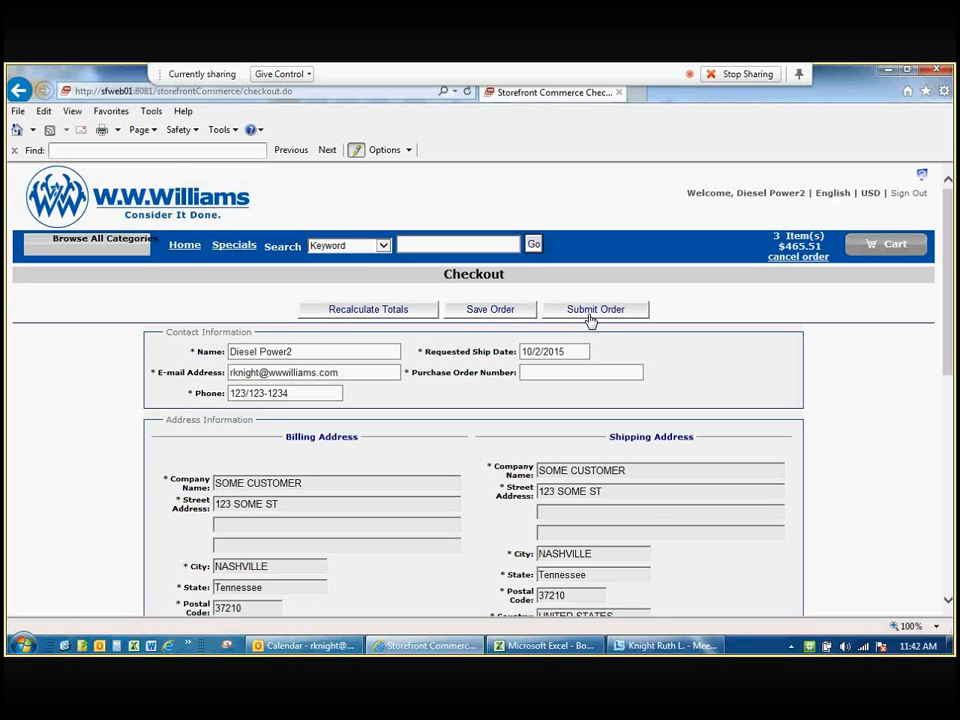
left_click(583, 372)
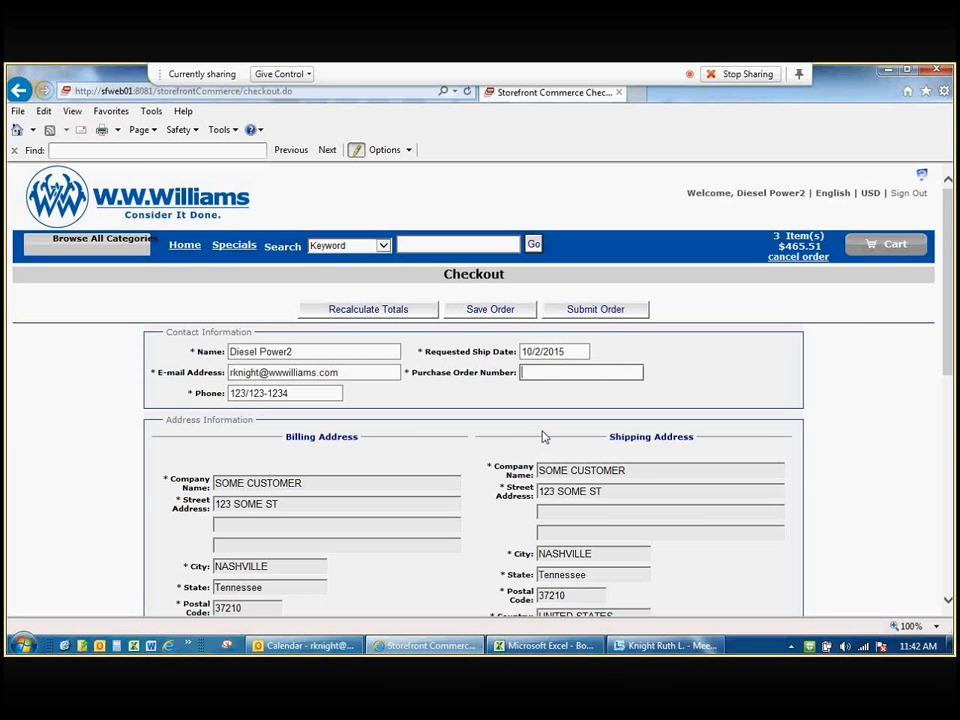
type("1234")
scroll(744, 428, "down", 1)
scroll(744, 428, "down", 1)
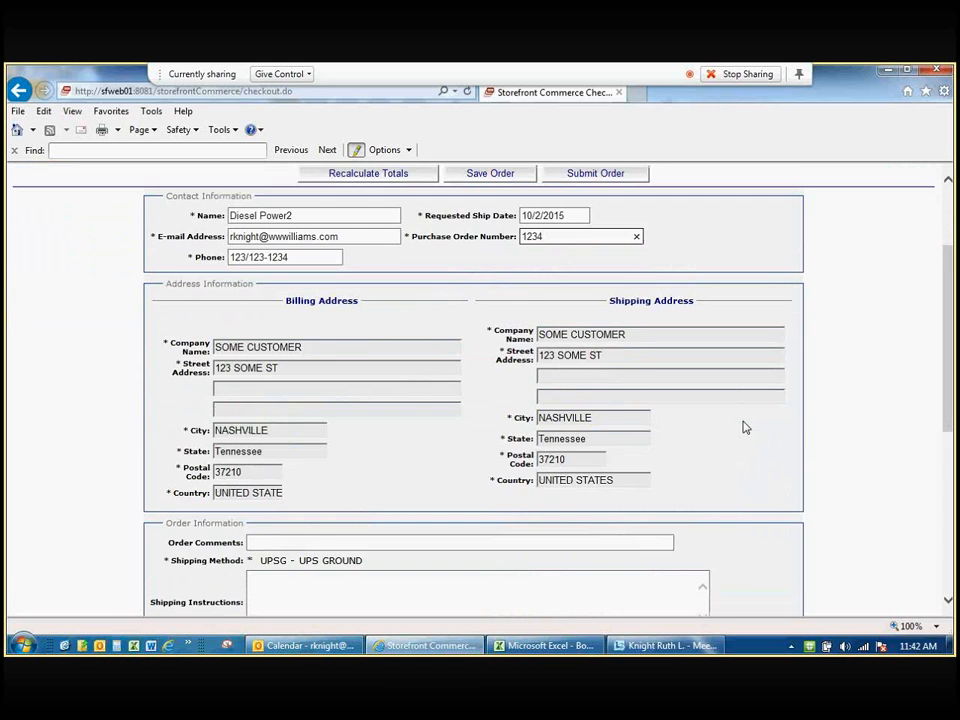
scroll(744, 428, "down", 1)
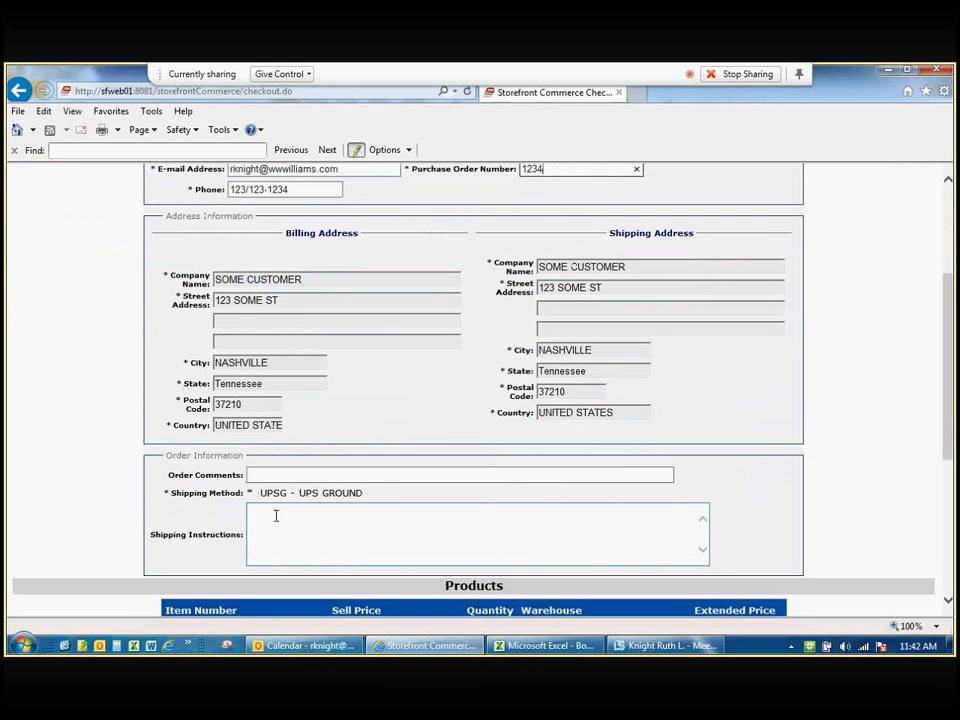
left_click(268, 474)
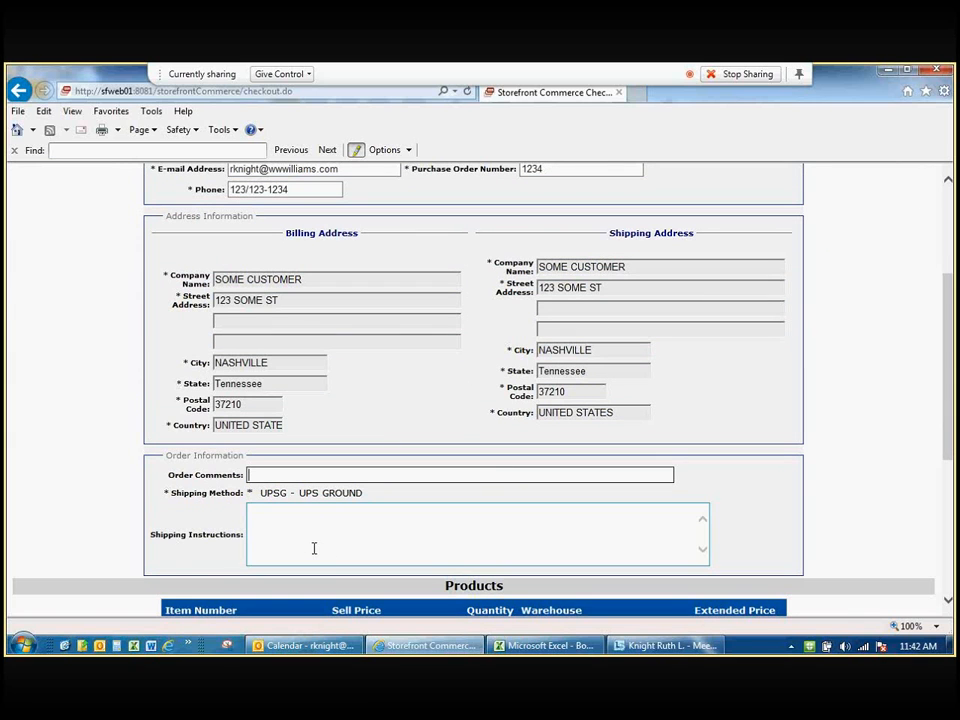
left_click(259, 510)
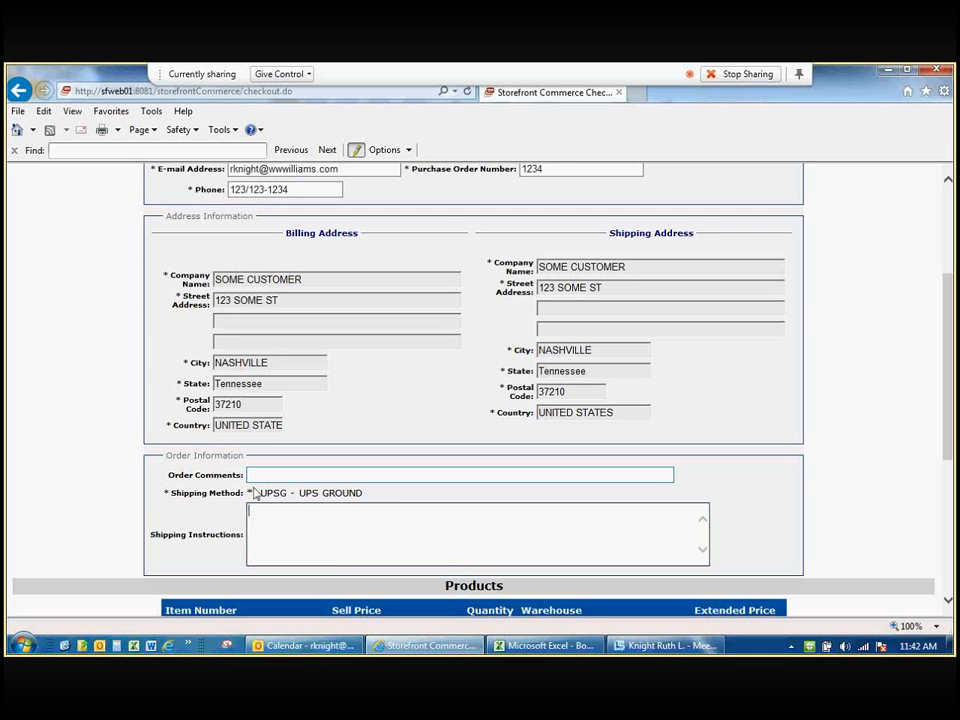
left_click(288, 472)
left_click(285, 514)
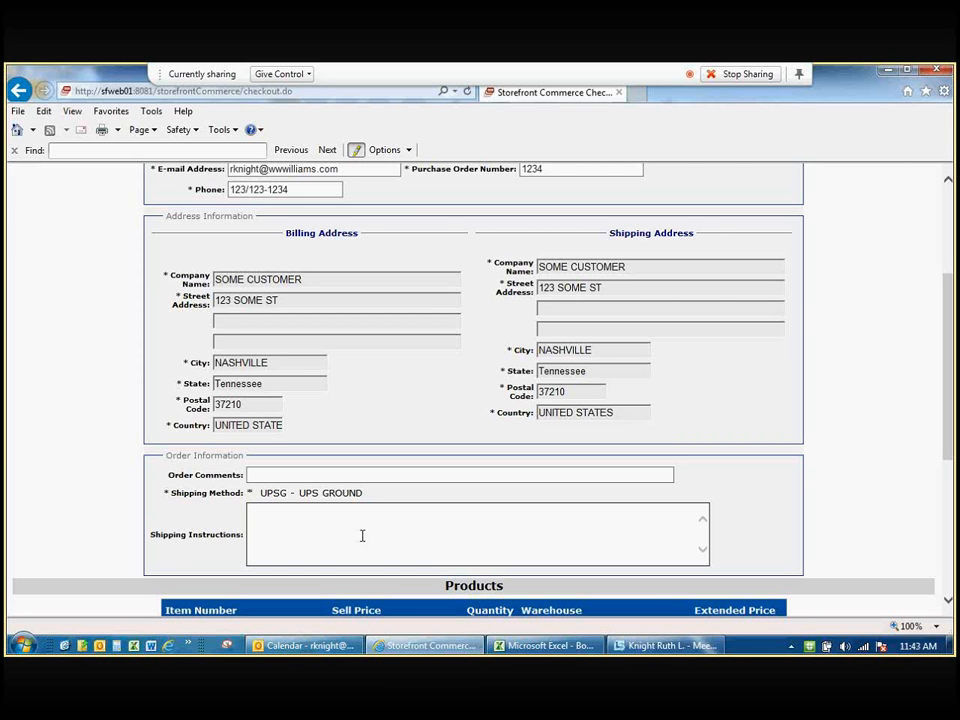
scroll(440, 512, "down", 1)
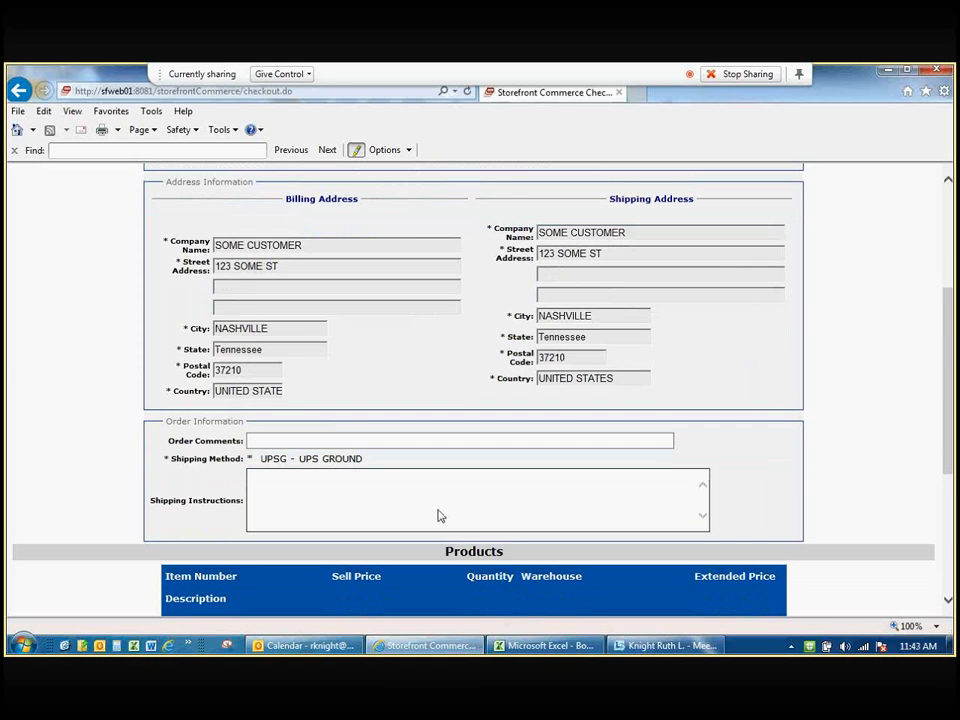
Submit the three-product order totalling $713.01
scroll(430, 450, "down", 5)
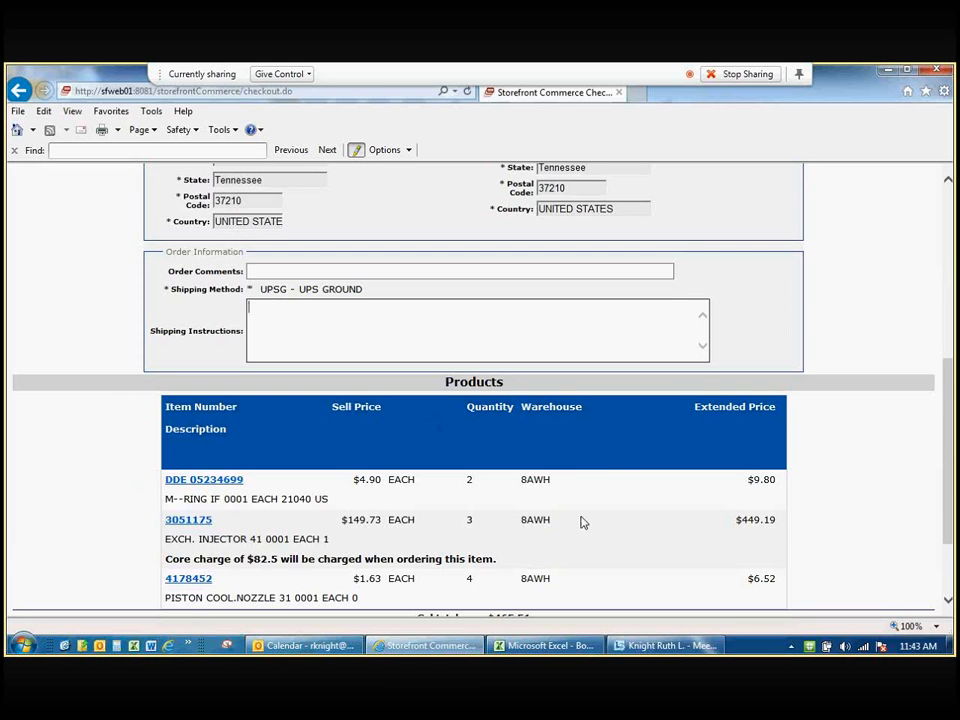
scroll(581, 521, "down", 2)
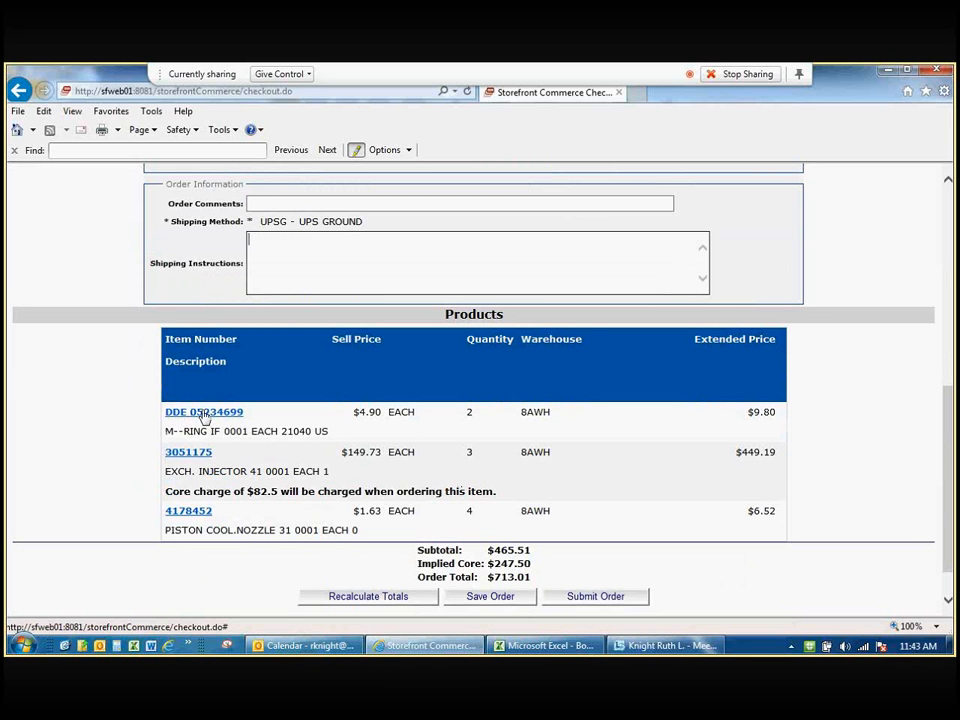
left_click(596, 598)
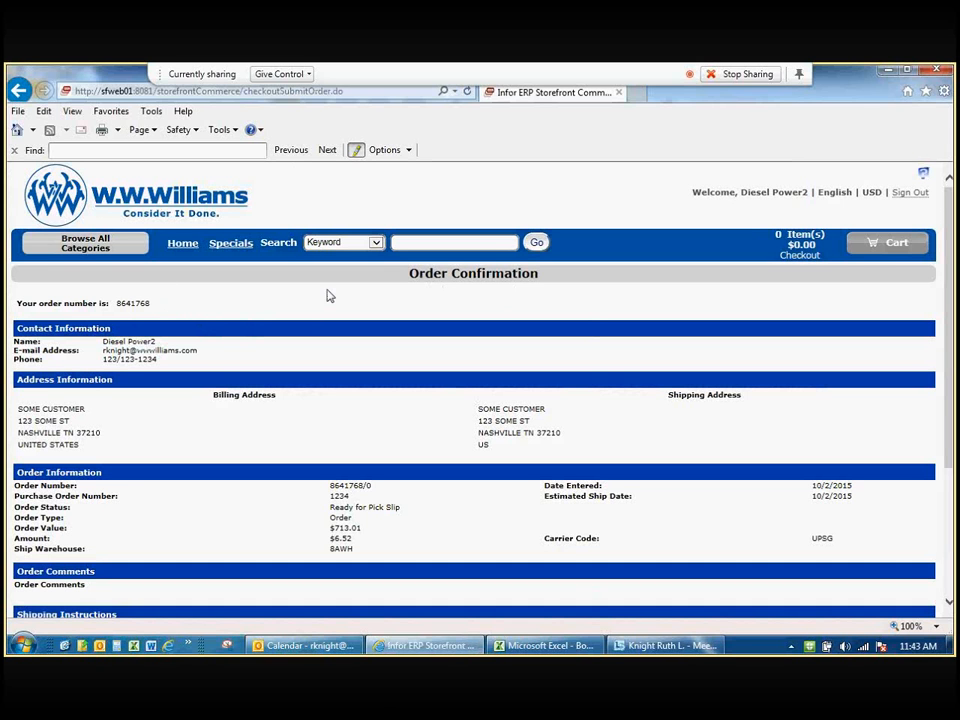
Review the confirmation's Line Information totalling $713.01, then stop screen sharing
scroll(352, 338, "down", 5)
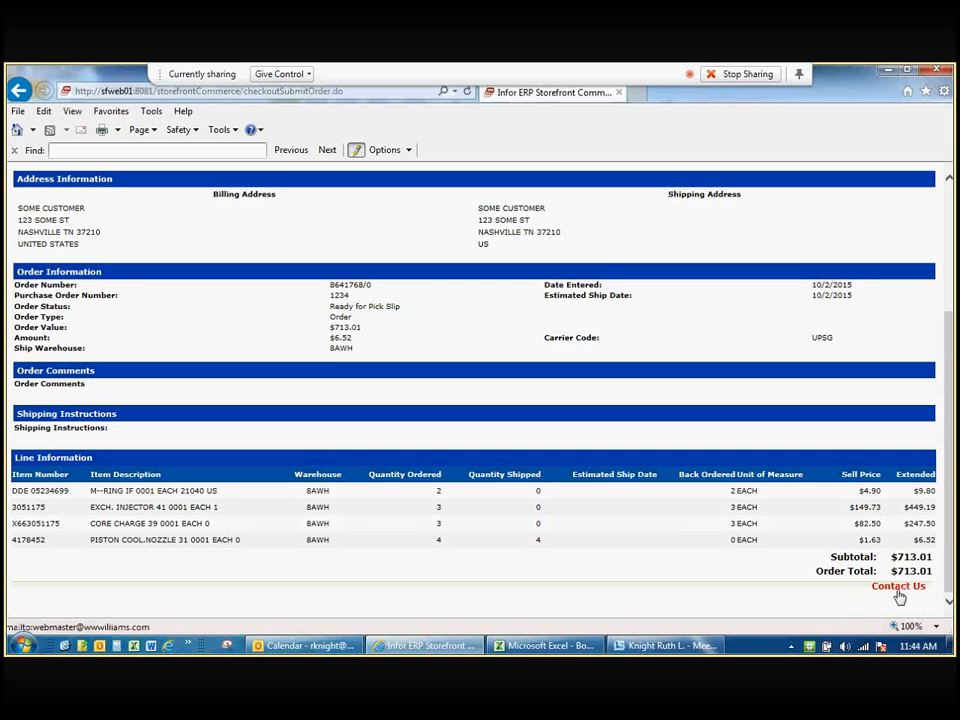
left_click(768, 75)
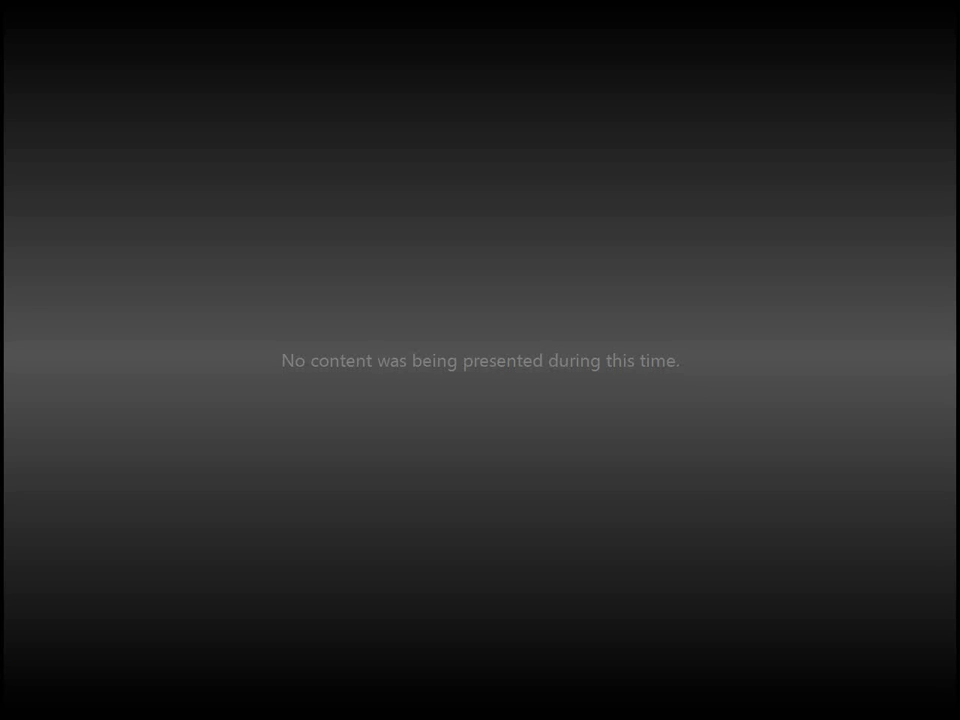